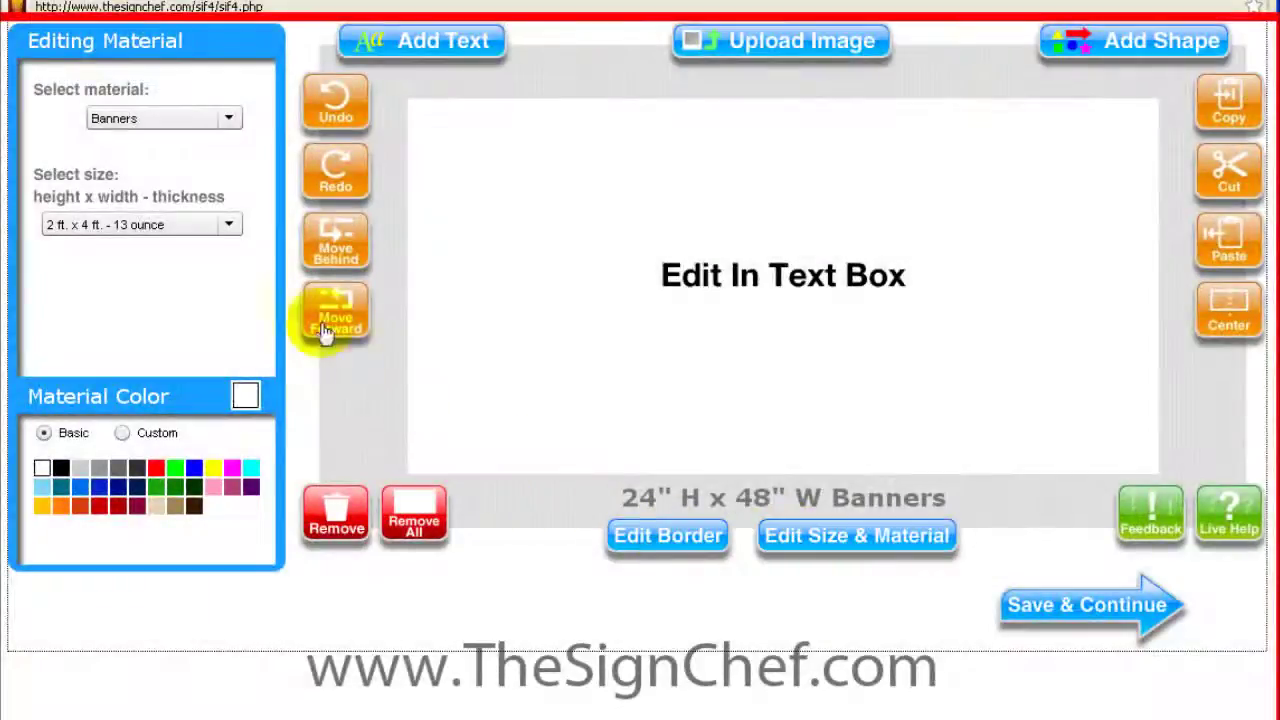
- Resize and centre the Grand Opening text boxes with their handles
{"action": "left_click", "coordinate": [229, 222]}
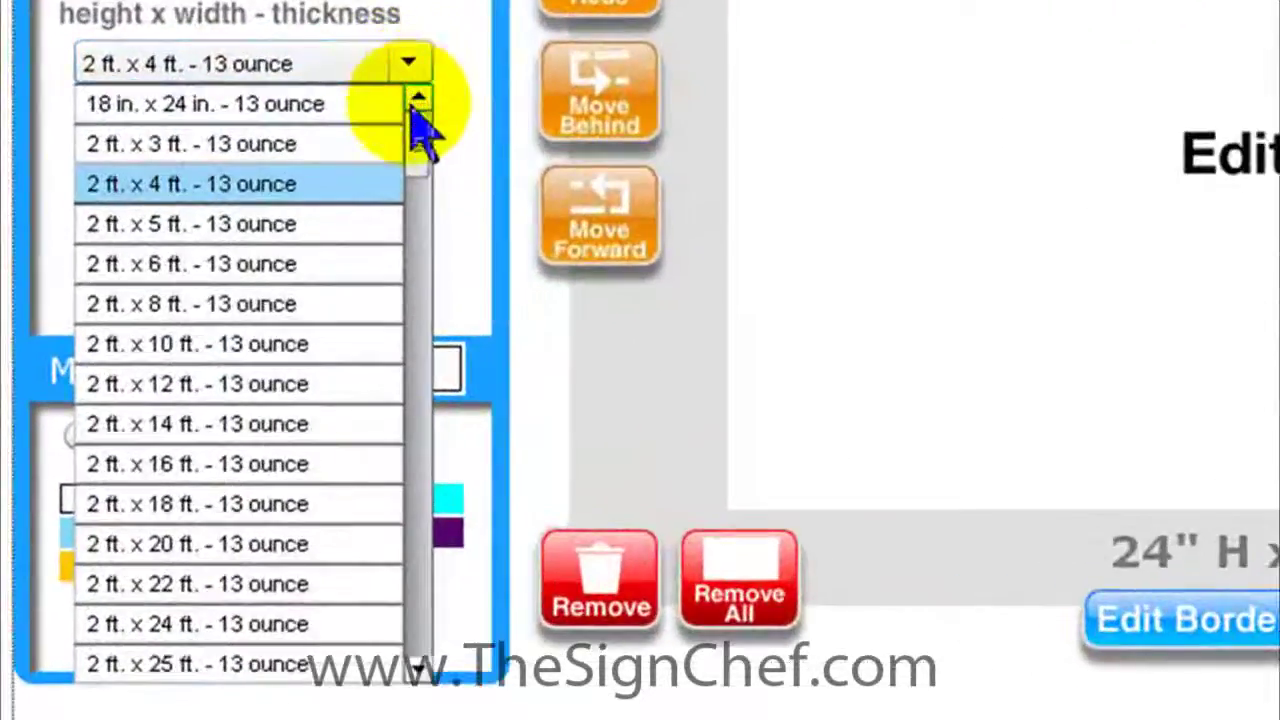
{"action": "left_click_drag", "start_coordinate": [276, 241], "coordinate": [281, 262]}
{"action": "left_click_drag", "start_coordinate": [413, 152], "coordinate": [423, 394]}
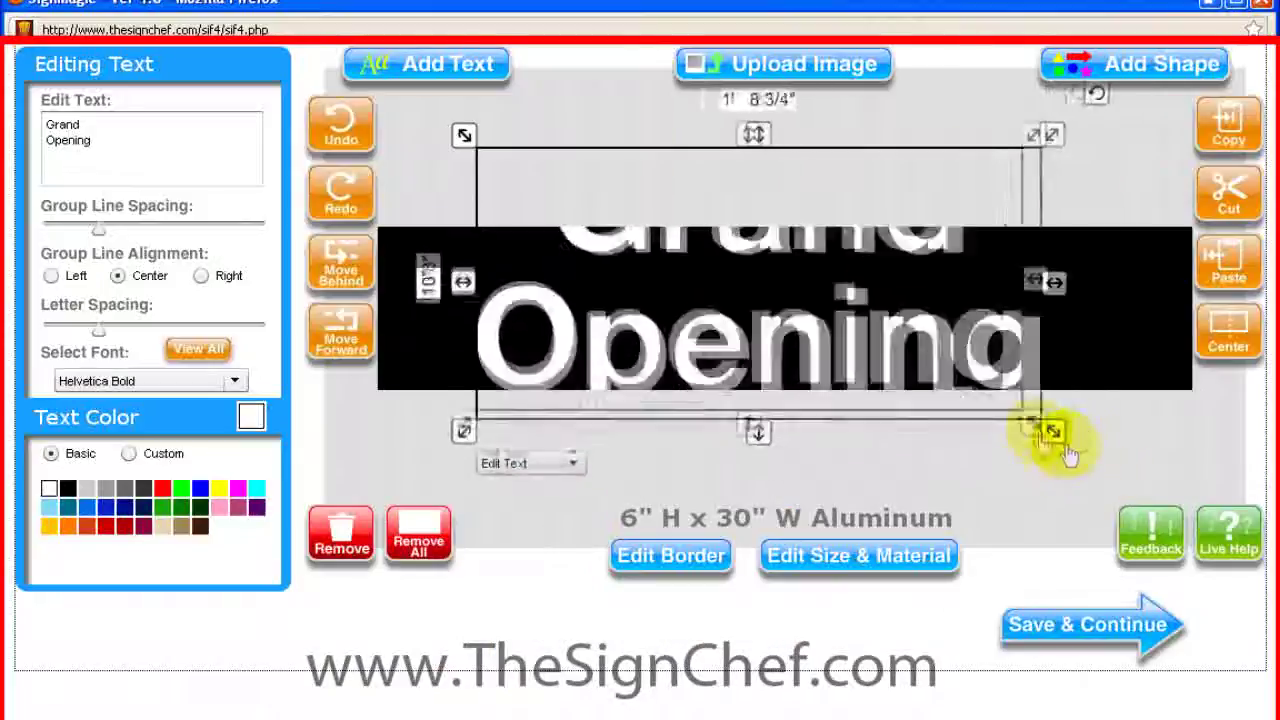
{"action": "left_click_drag", "start_coordinate": [1060, 434], "coordinate": [749, 320]}
{"action": "left_click_drag", "start_coordinate": [634, 234], "coordinate": [817, 339]}
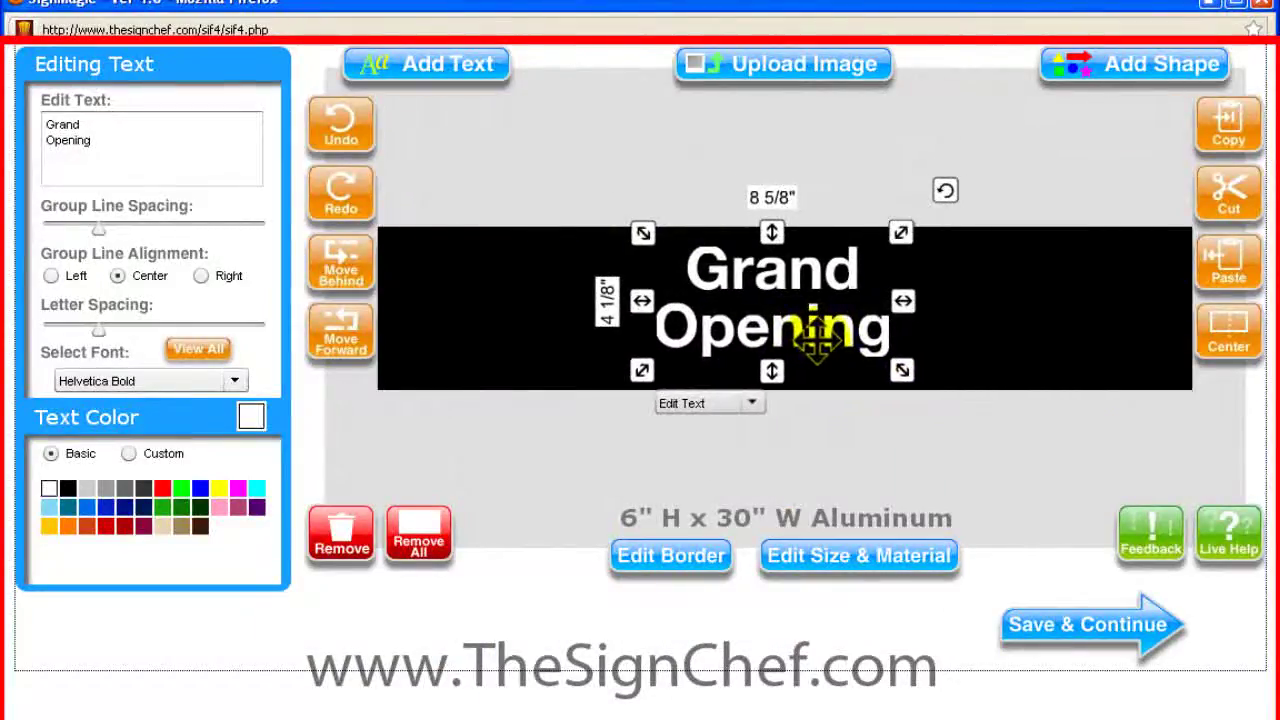
{"action": "left_click", "coordinate": [846, 486]}
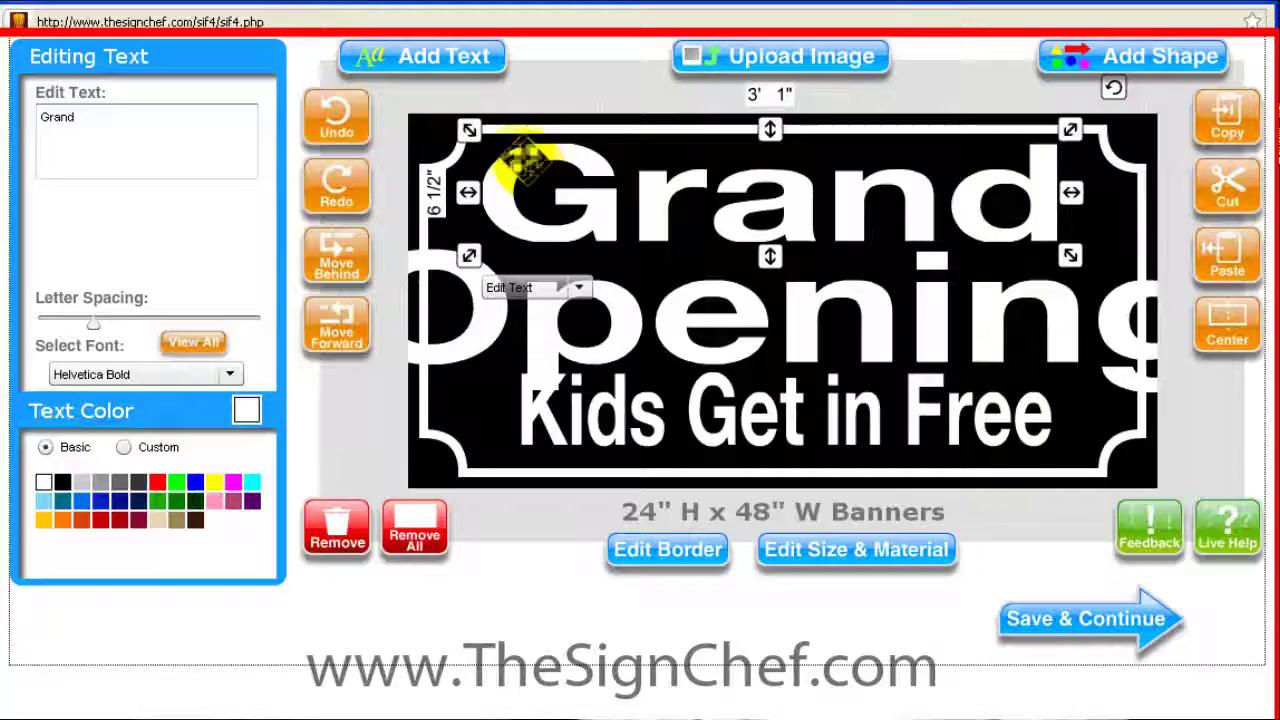
- Enlarge the word Grand and change the banner size to 3 ft. x 6 ft. - 13 ounce
{"action": "left_click_drag", "start_coordinate": [471, 129], "coordinate": [376, 108]}
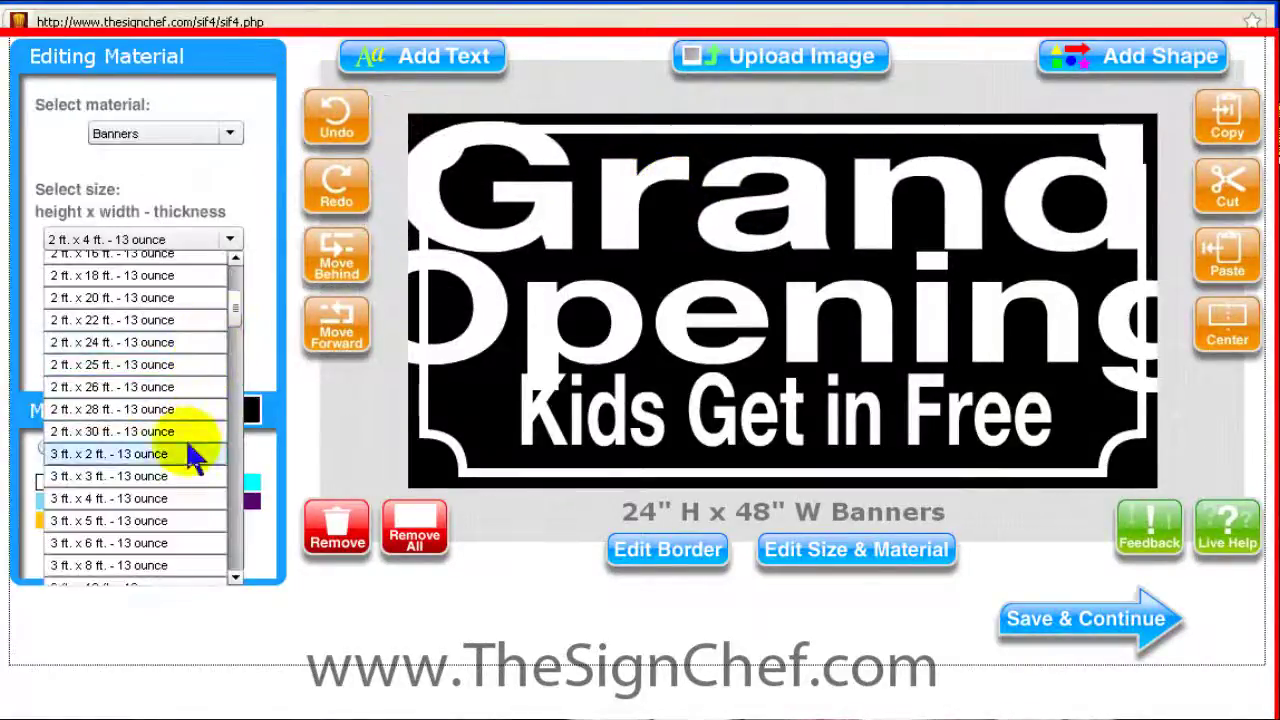
{"action": "left_click", "coordinate": [180, 520]}
{"action": "left_click", "coordinate": [193, 545]}
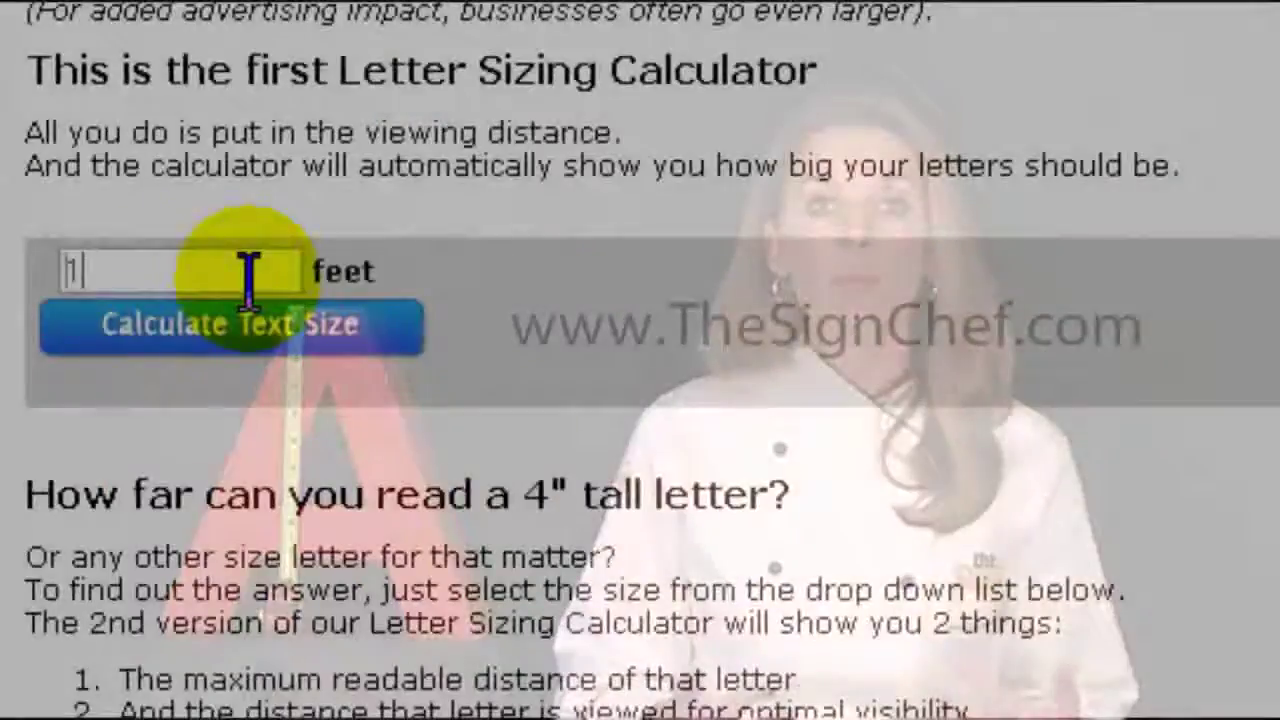
- Calculate letter sizes for 100 feet, then get 12" letter distances: 525 ft maximum, 120 ft easy reading
{"action": "type", "text": "00"}
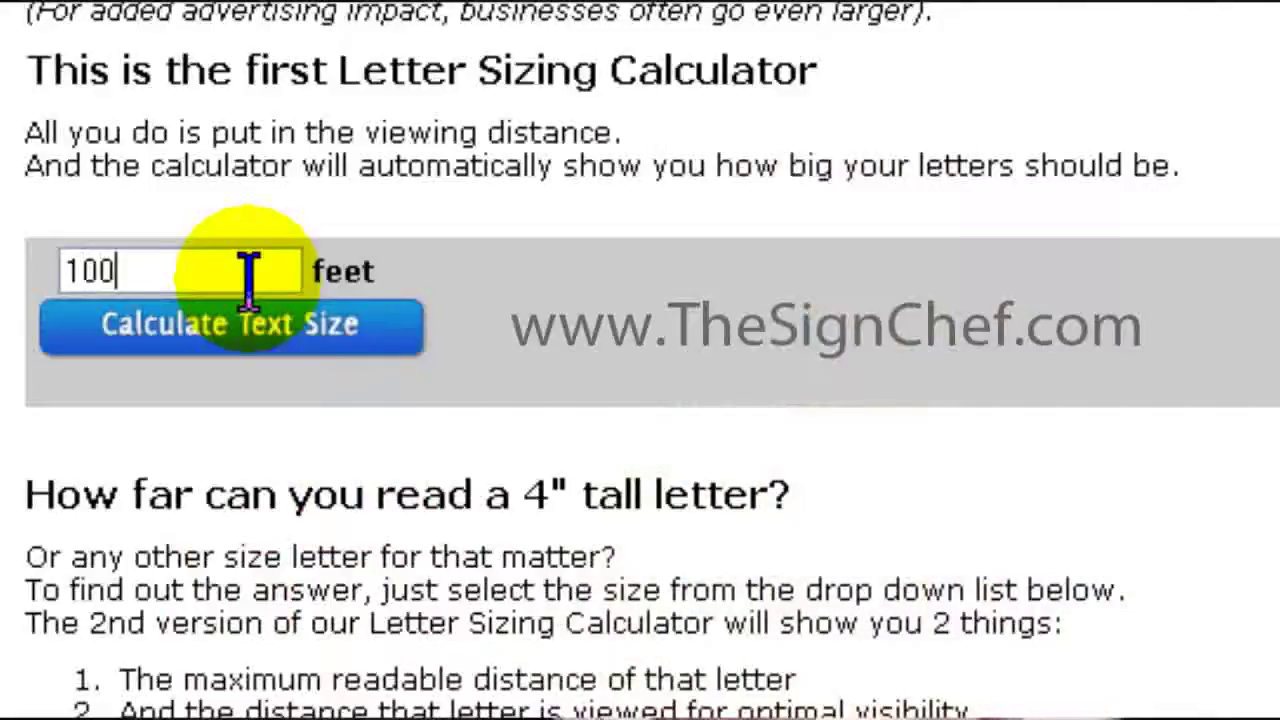
{"action": "left_click", "coordinate": [231, 329]}
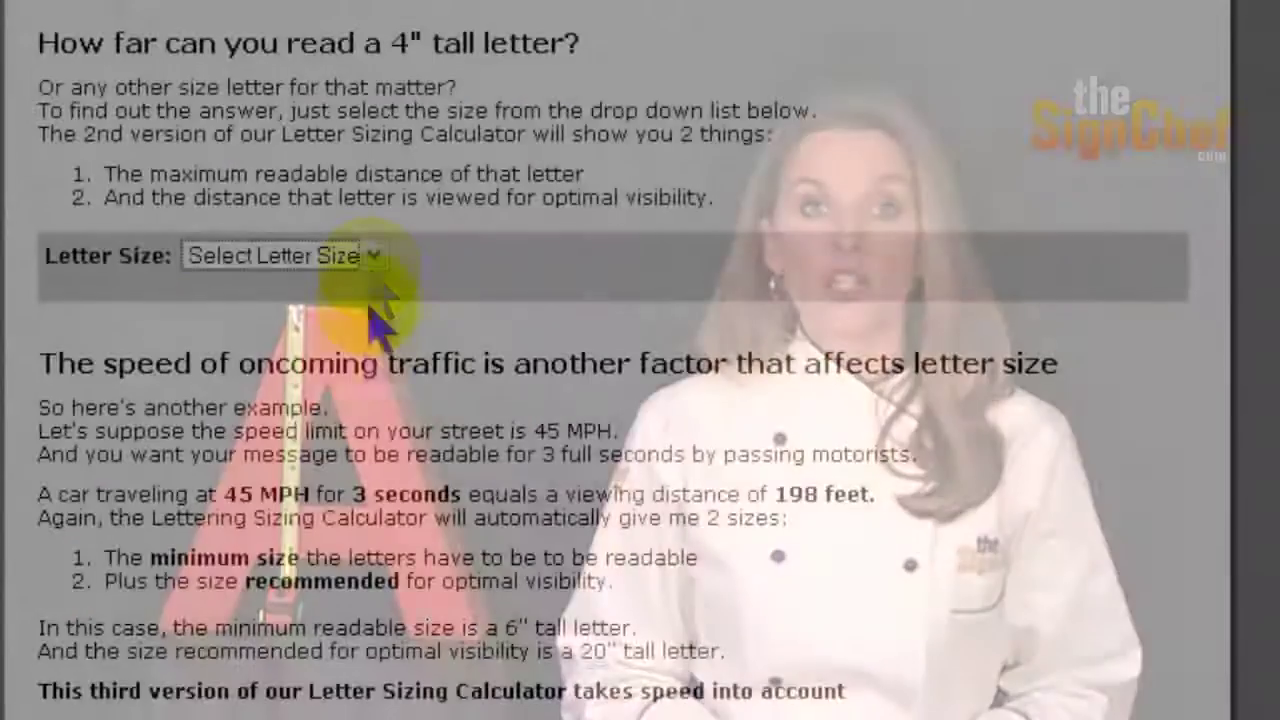
{"action": "left_click", "coordinate": [372, 254]}
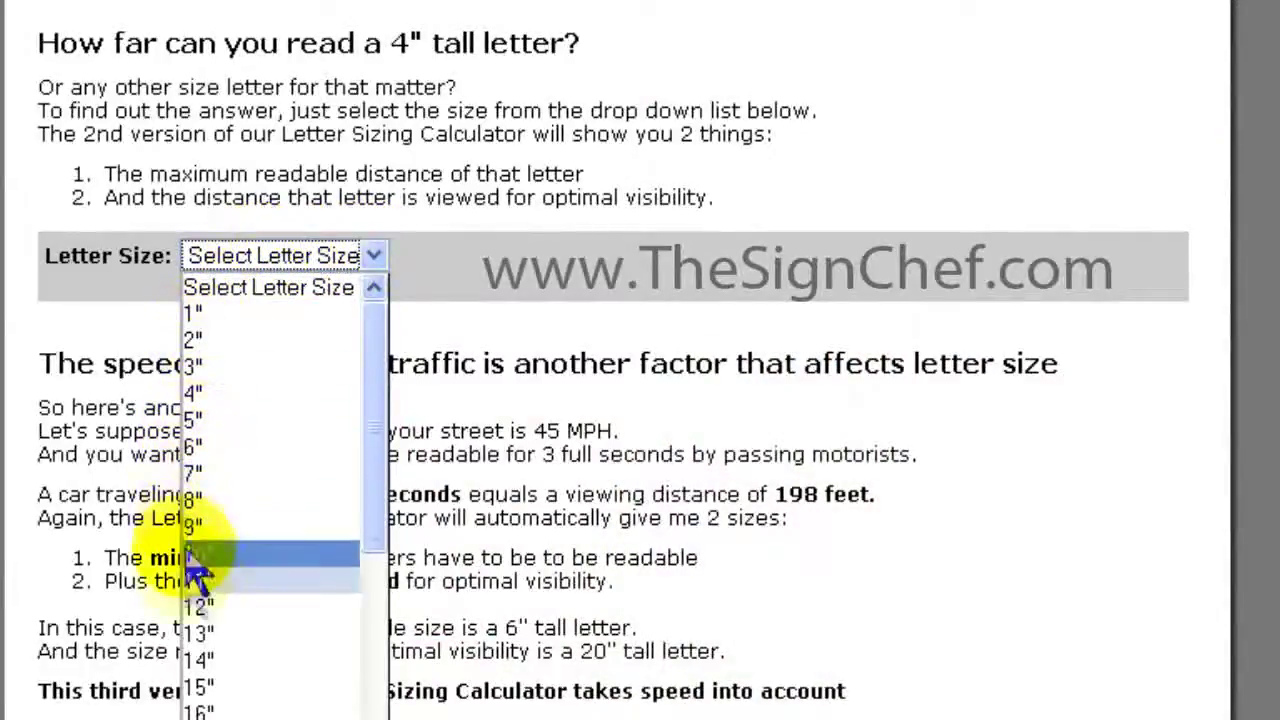
{"action": "left_click", "coordinate": [229, 607]}
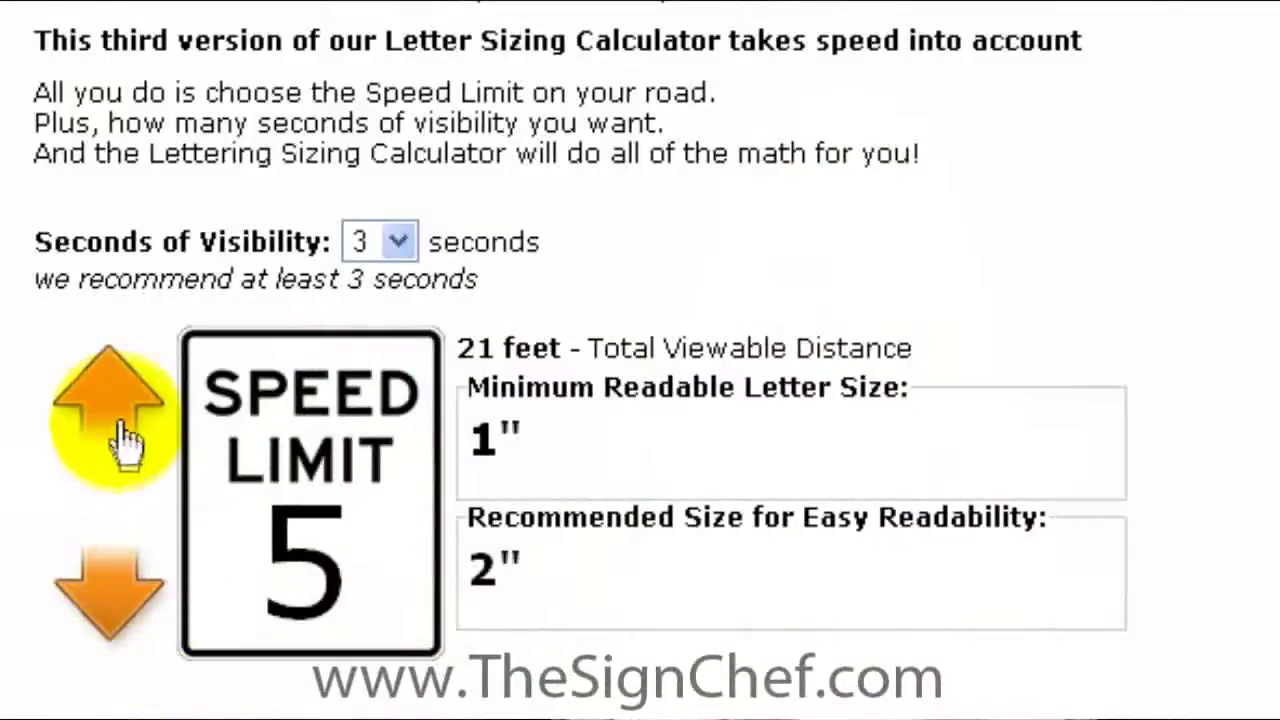
- Raise the speed limit to 45 MPH and choose 3.5 seconds of visibility
{"action": "left_click", "coordinate": [125, 437]}
{"action": "left_click", "coordinate": [125, 437]}
{"action": "left_click", "coordinate": [125, 437]}
{"action": "left_click", "coordinate": [125, 437]}
{"action": "left_click", "coordinate": [125, 437]}
{"action": "left_click", "coordinate": [125, 437]}
{"action": "left_click", "coordinate": [125, 437]}
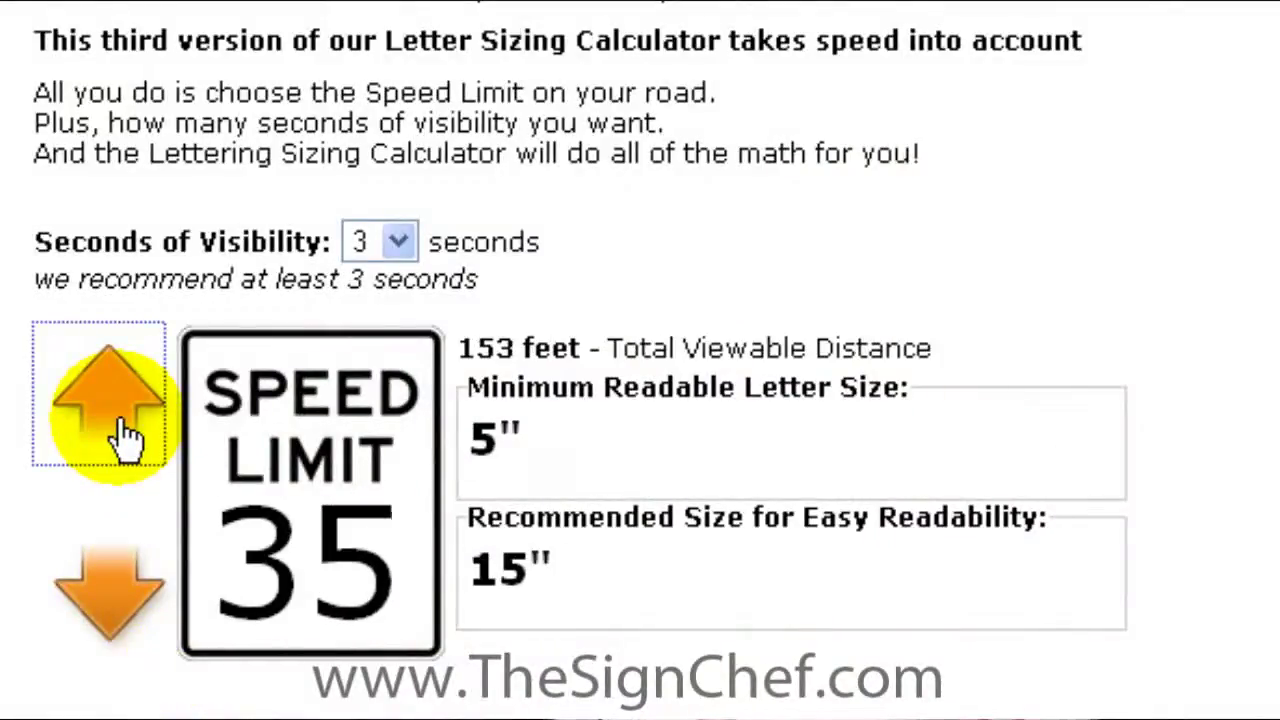
{"action": "left_click", "coordinate": [125, 437]}
{"action": "left_click", "coordinate": [125, 437]}
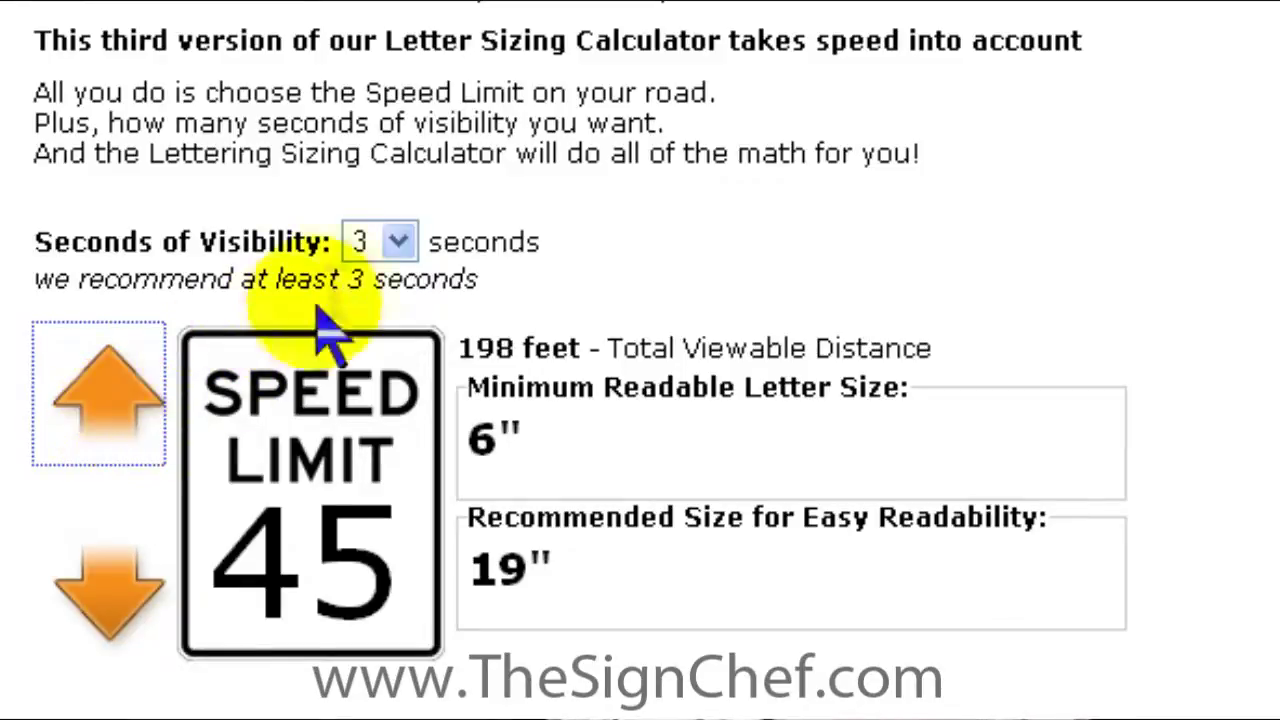
{"action": "left_click", "coordinate": [398, 244]}
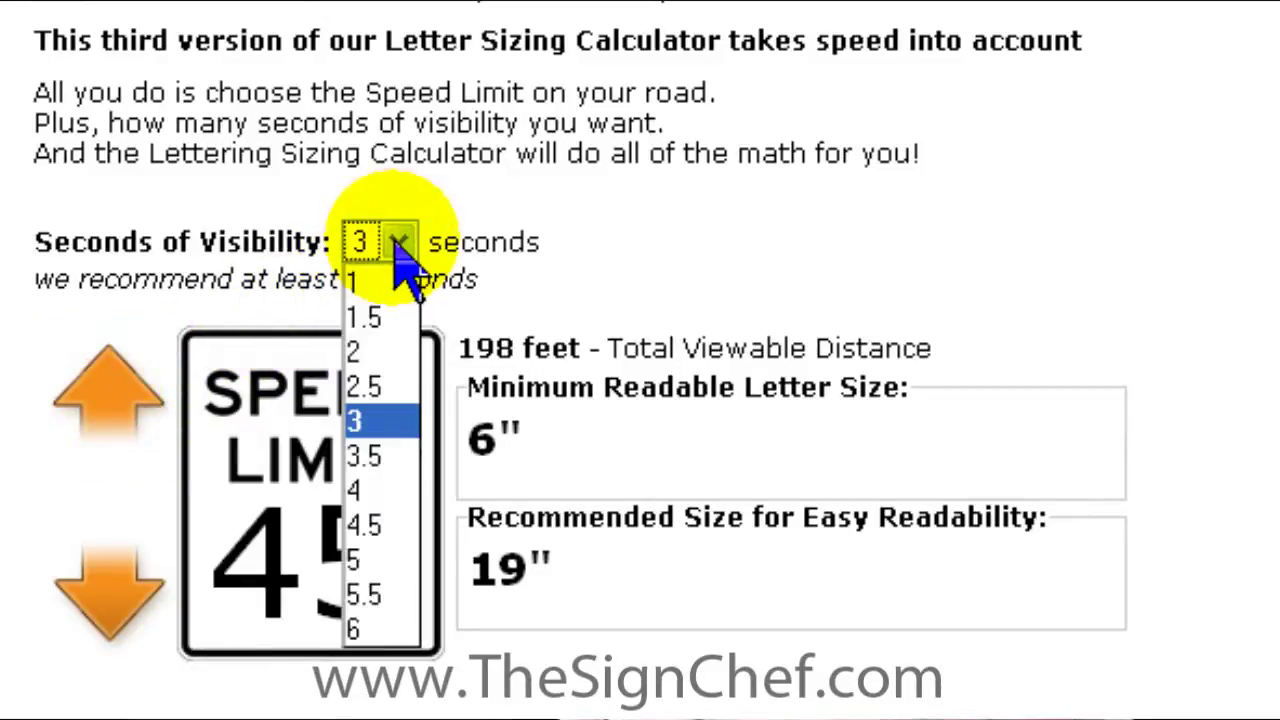
{"action": "left_click", "coordinate": [370, 457]}
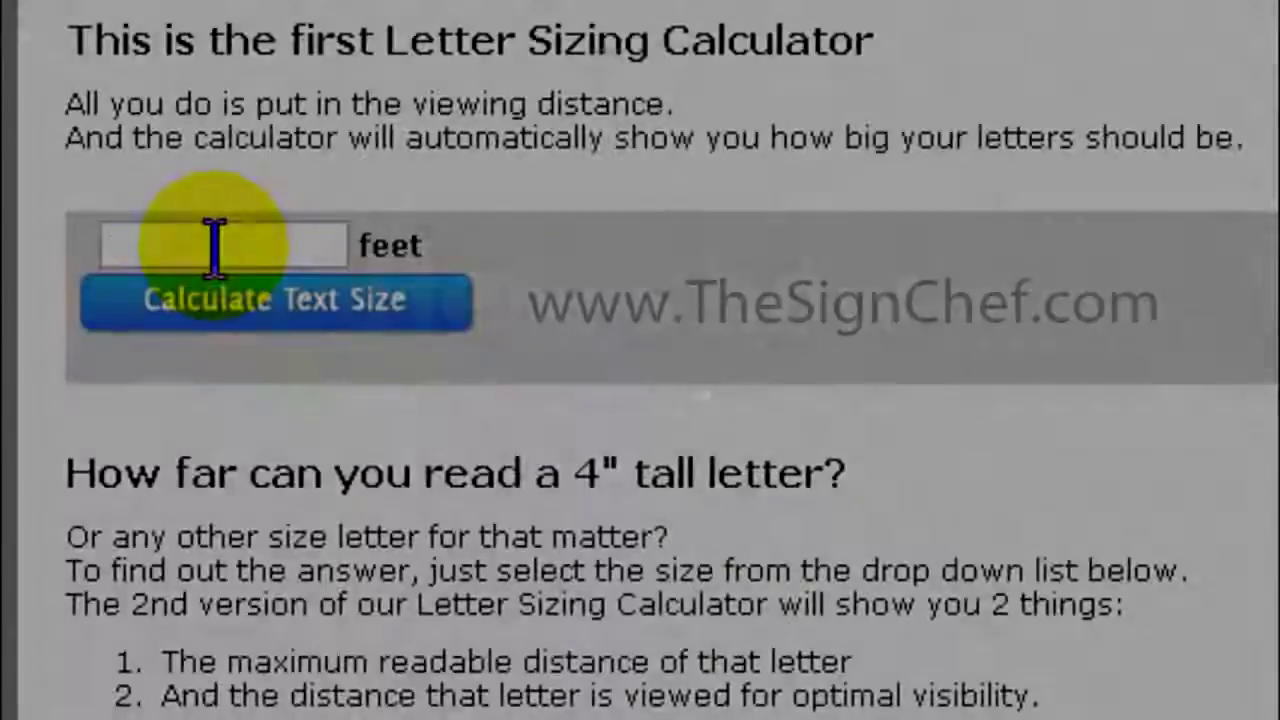
- Calculate letter sizes for an 18-foot viewing distance: 6" minimum, 18" recommended
{"action": "left_click", "coordinate": [215, 245]}
{"action": "type", "text": "180"}
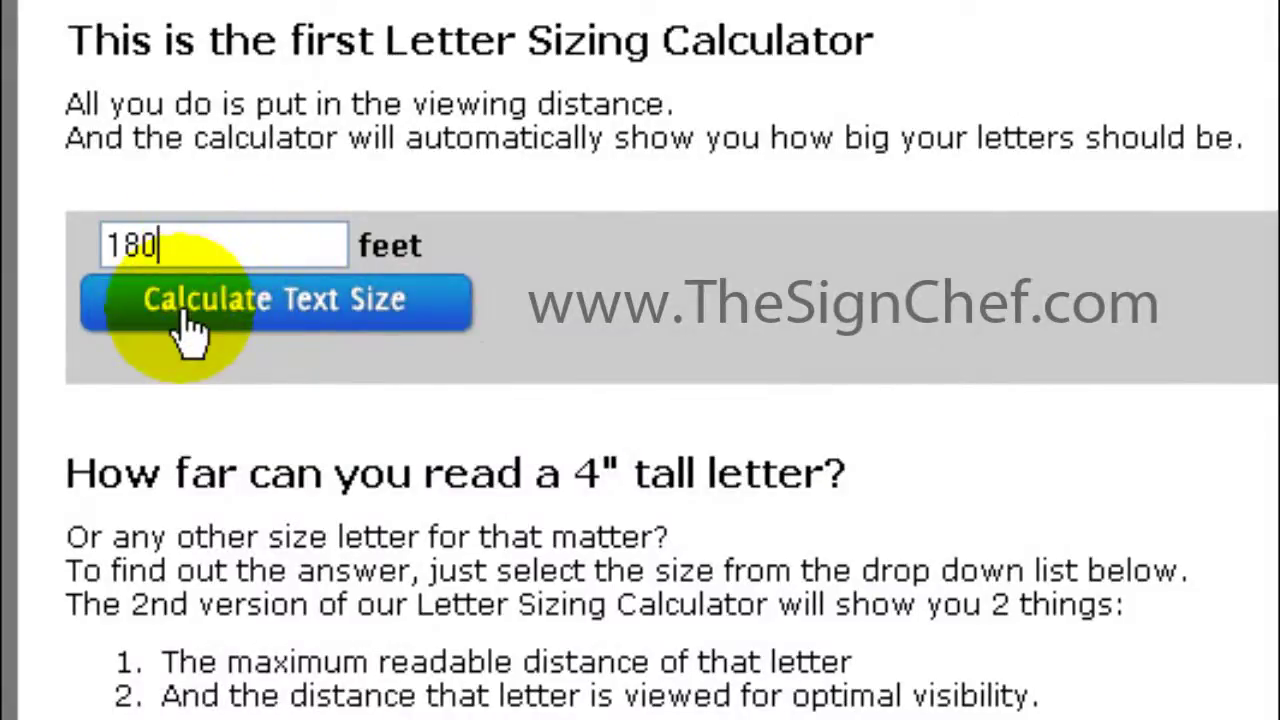
{"action": "left_click", "coordinate": [190, 330]}
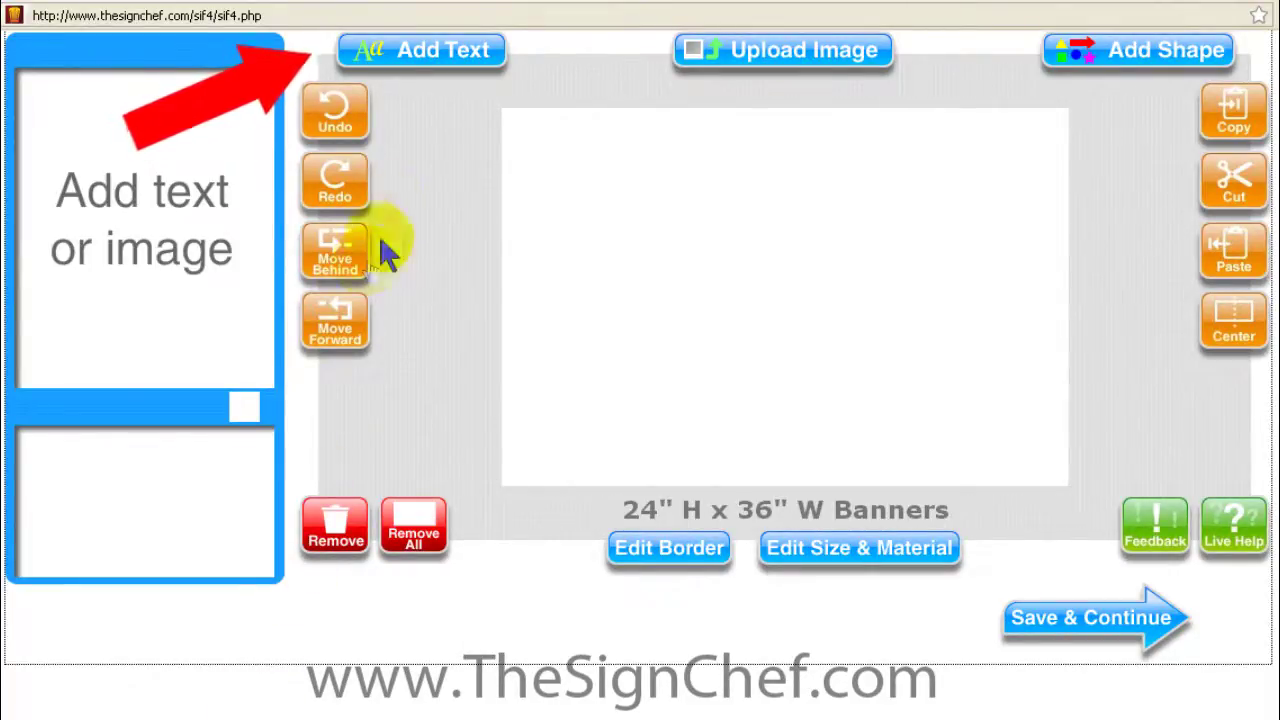
- Insert a single line of text on the 24" x 36" banner and delete its placeholder wording
{"action": "left_click", "coordinate": [412, 62]}
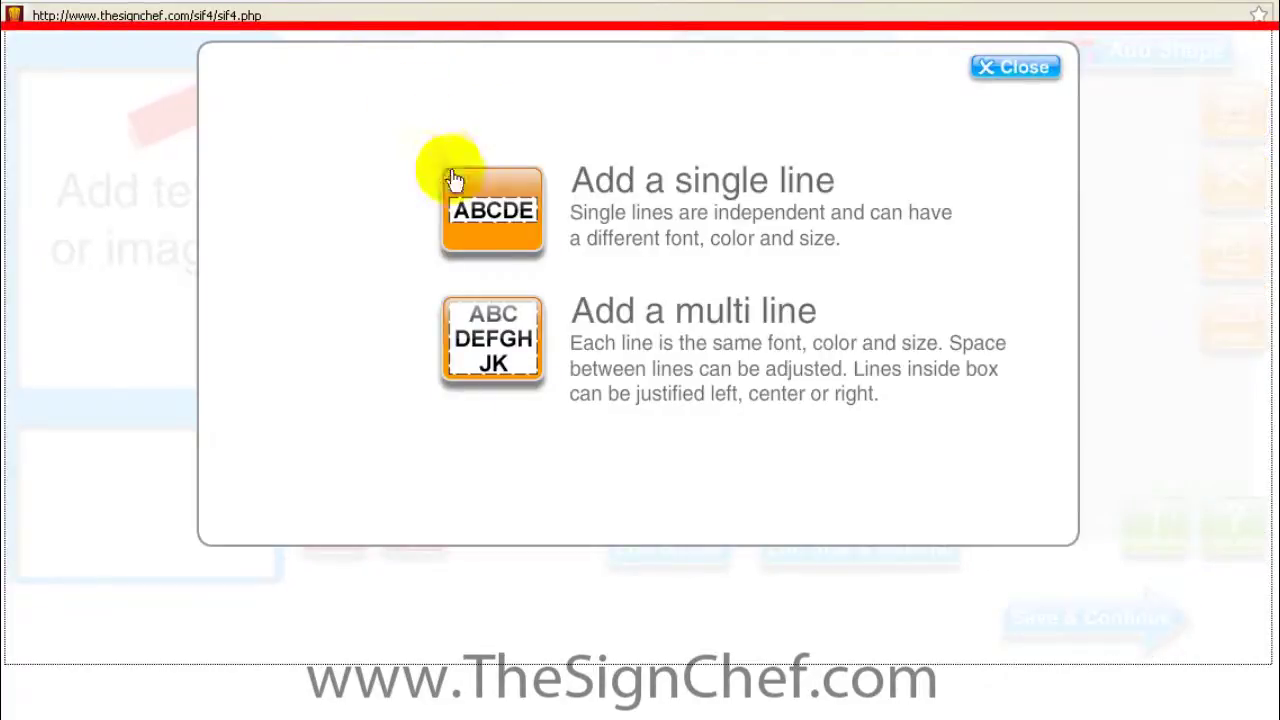
{"action": "left_click", "coordinate": [443, 171]}
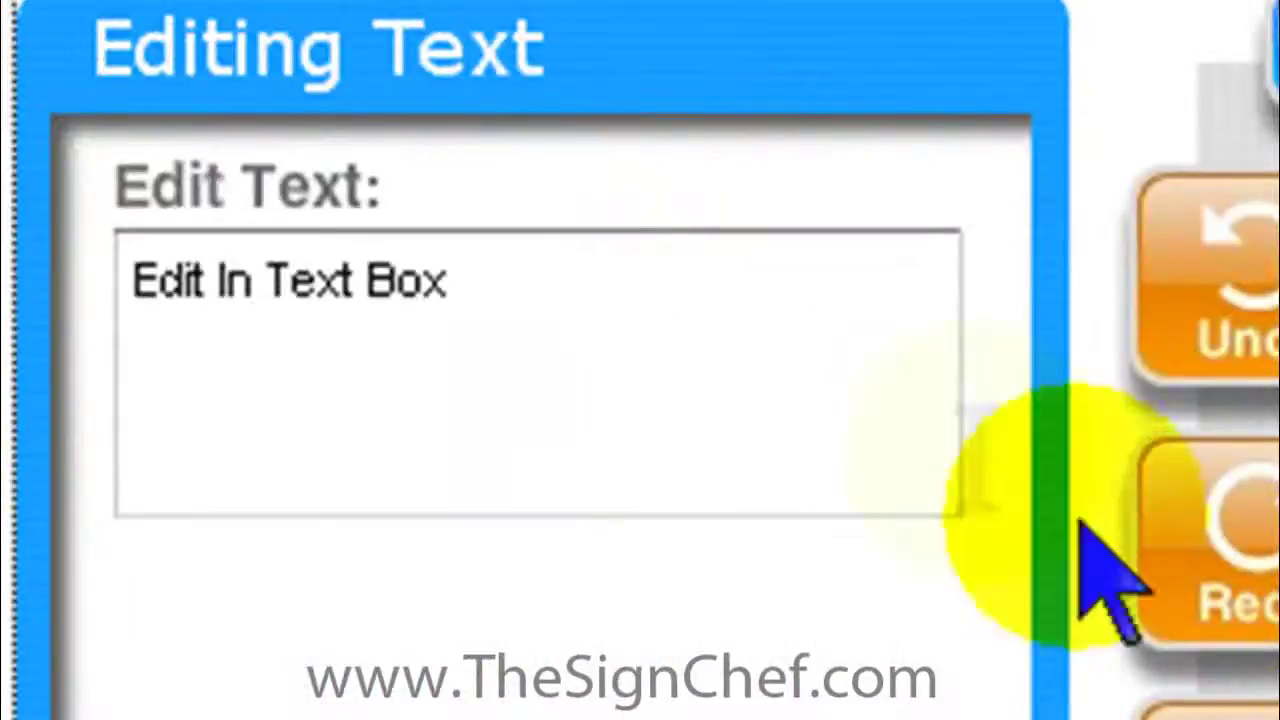
{"action": "left_click", "coordinate": [168, 112]}
{"action": "left_click_drag", "start_coordinate": [632, 285], "coordinate": [118, 350]}
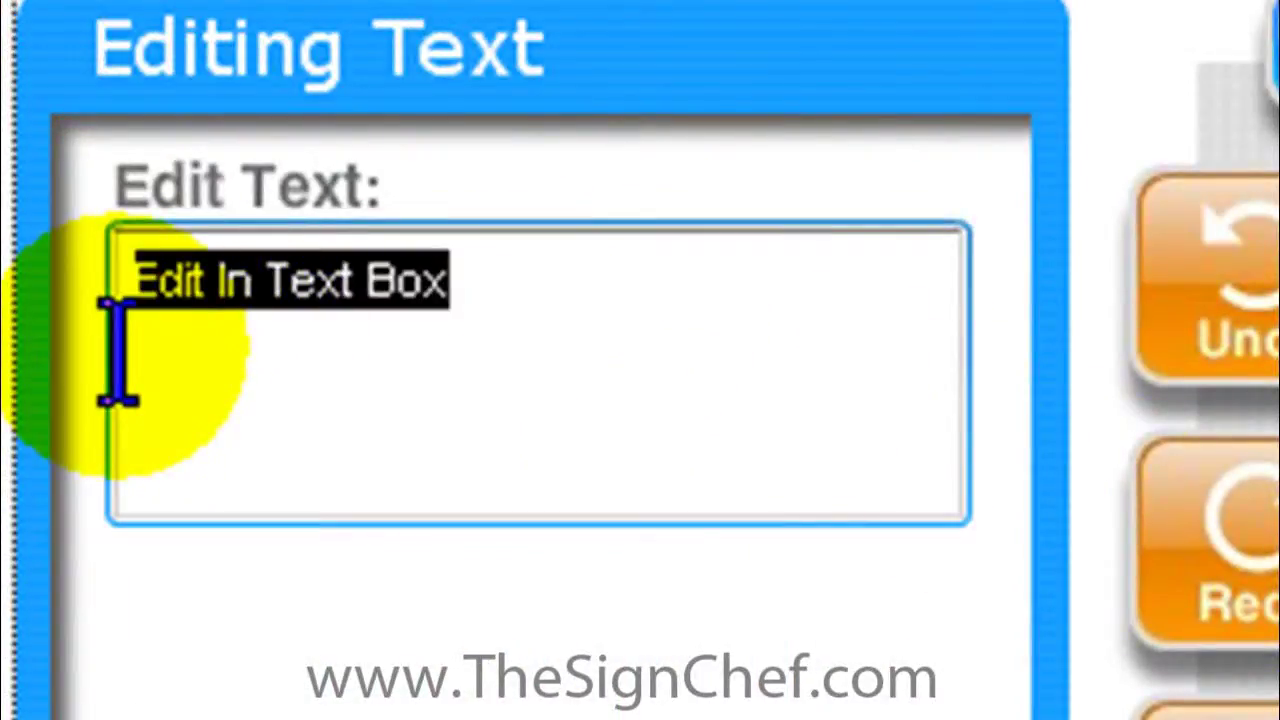
{"action": "key", "text": "BackSpace"}
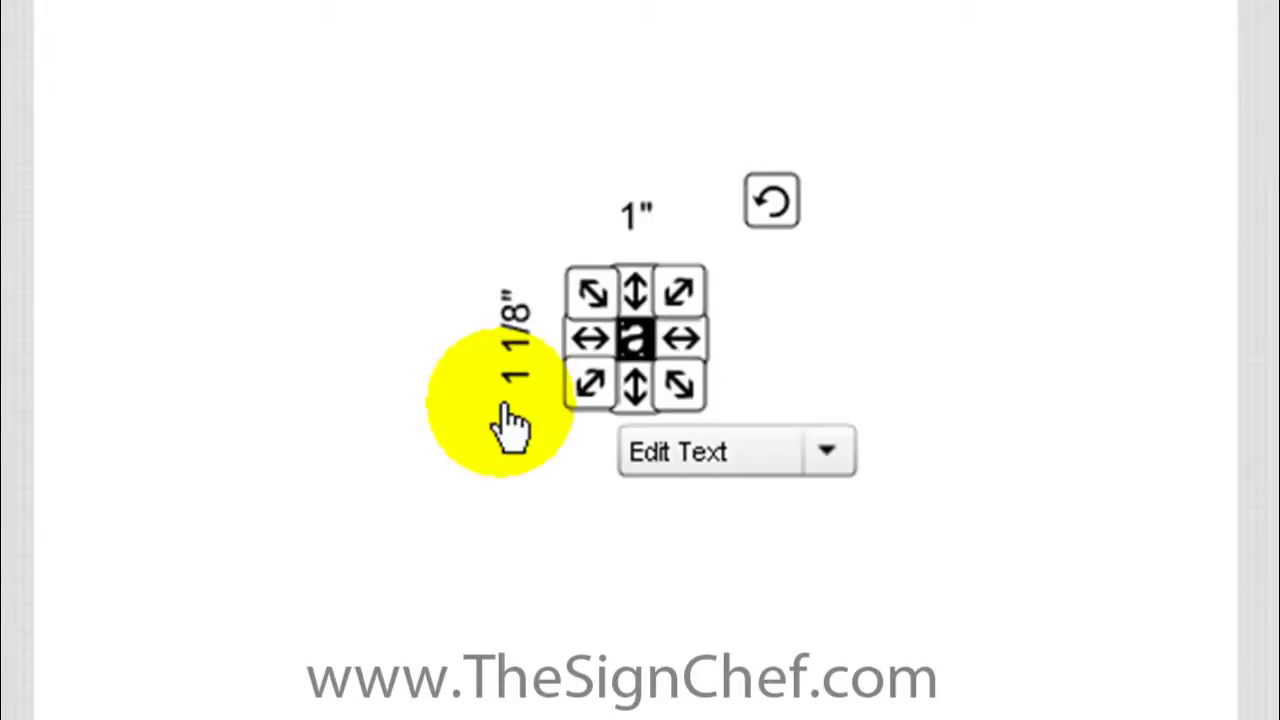
- Type Grand and enlarge the Grand and Opening lines, aligning Opening under Grand
{"action": "left_click_drag", "start_coordinate": [588, 385], "coordinate": [426, 548]}
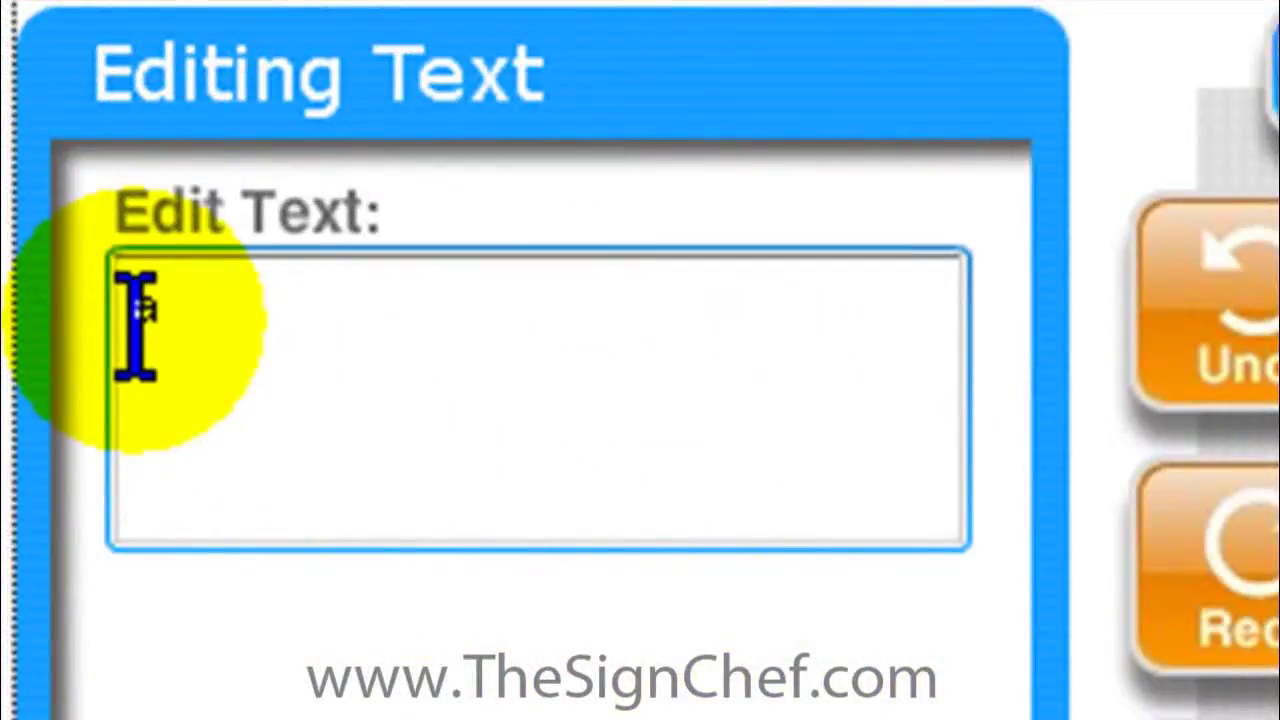
{"action": "type", "text": "Grand"}
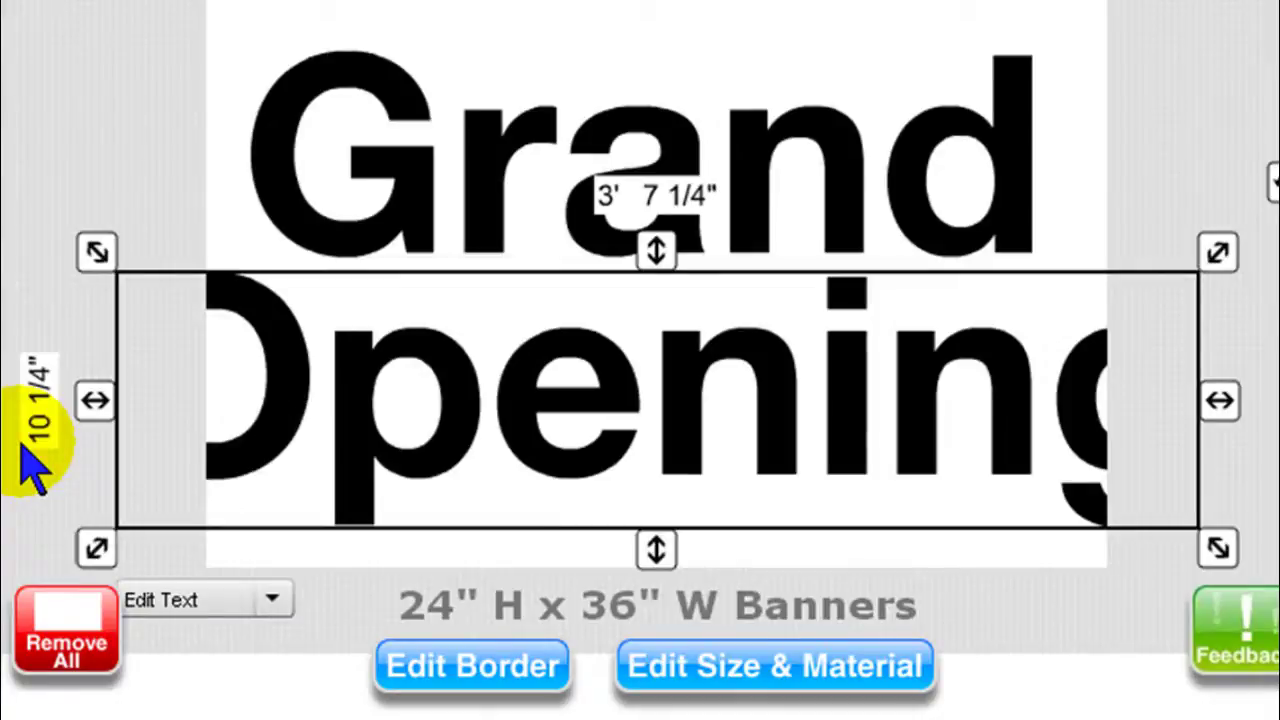
{"action": "left_click_drag", "start_coordinate": [97, 402], "coordinate": [271, 406]}
{"action": "left_click_drag", "start_coordinate": [603, 443], "coordinate": [514, 440]}
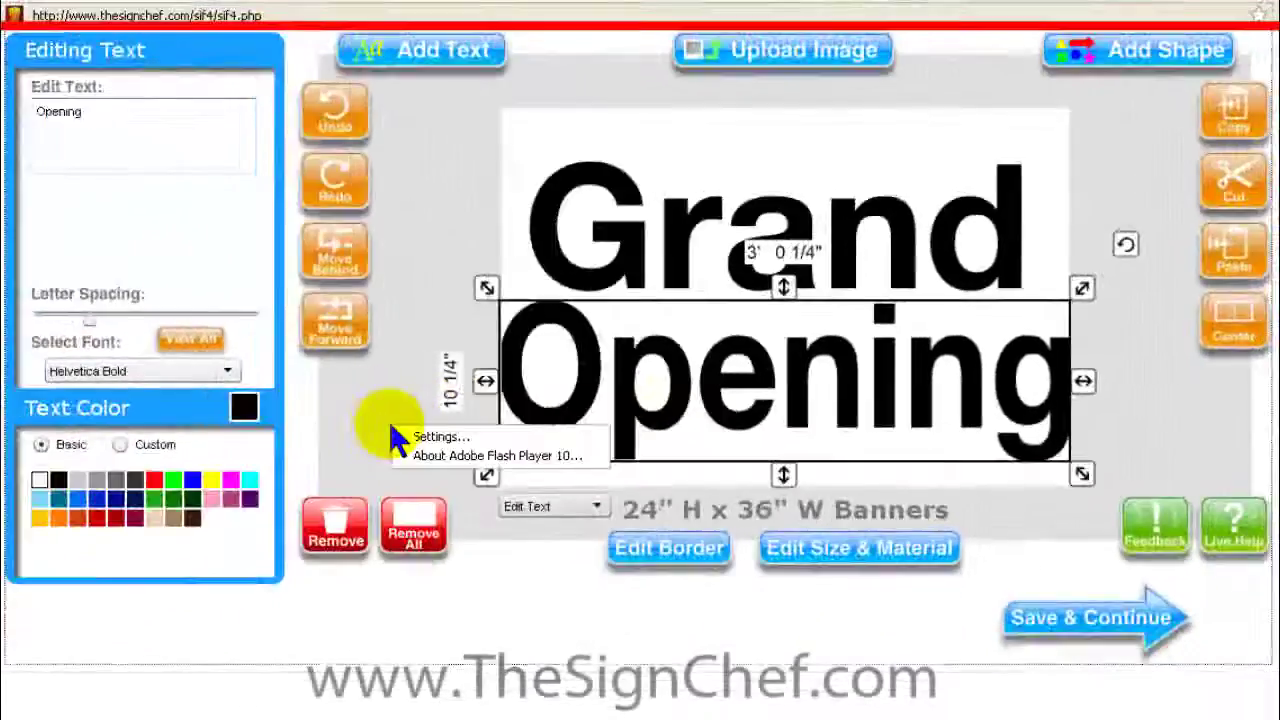
- Change the banner size to 2 ft. x 4 ft. - 13 ounce
{"action": "left_click", "coordinate": [800, 550]}
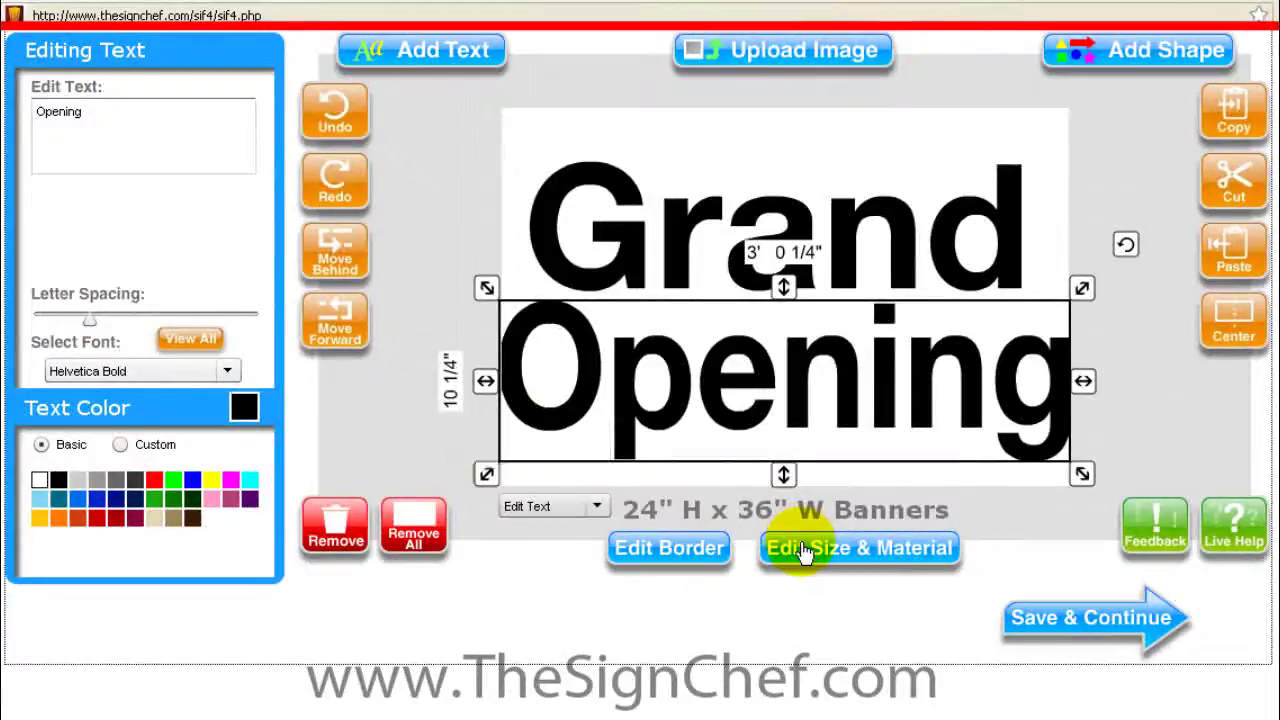
{"action": "left_click", "coordinate": [228, 236]}
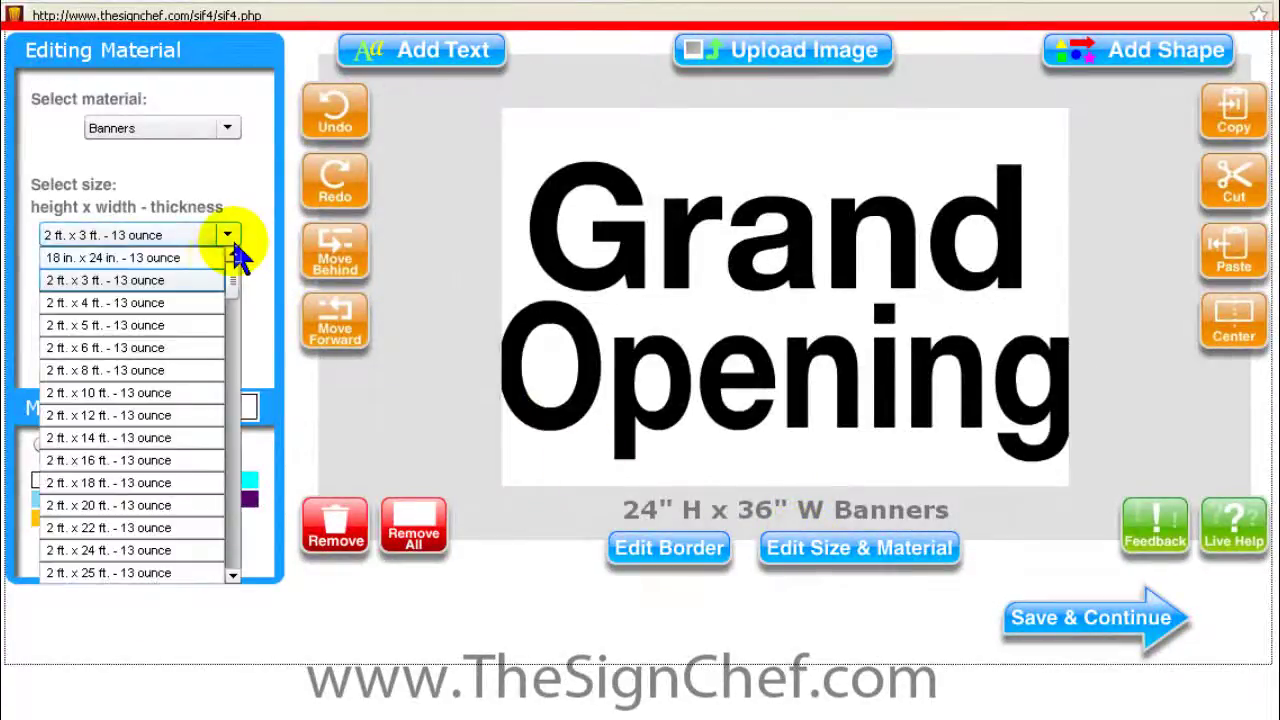
{"action": "left_click", "coordinate": [205, 305]}
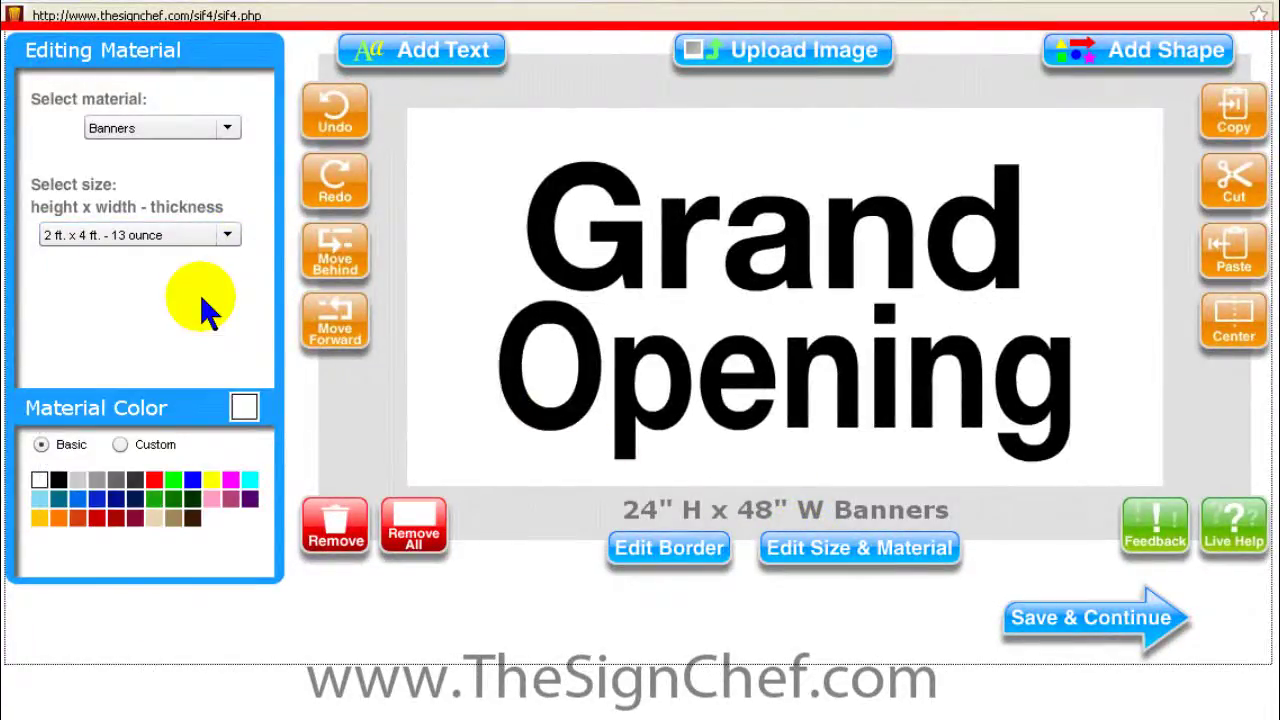